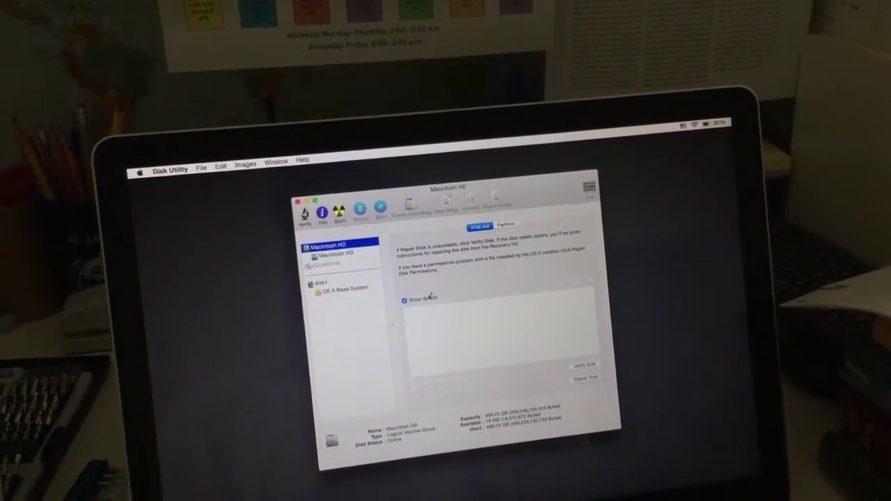
Erase the Macintosh HD volume as Mac OS Extended (Journaled), then view the APPLE HDD drive
{"action": "left_click", "coordinate": [506, 229]}
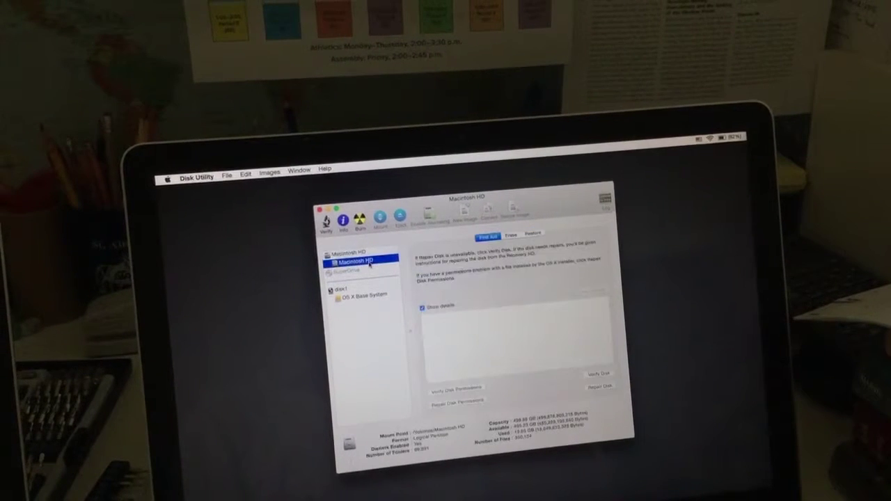
{"action": "left_click", "coordinate": [517, 247]}
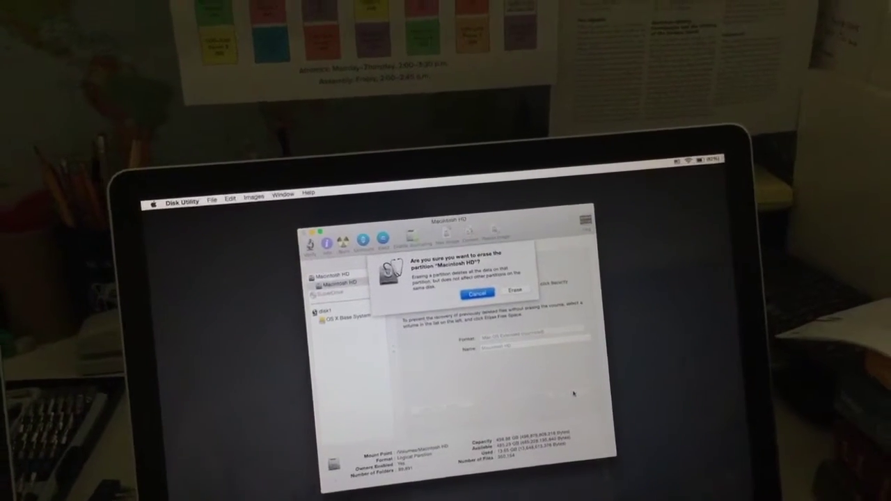
{"action": "left_click", "coordinate": [519, 298]}
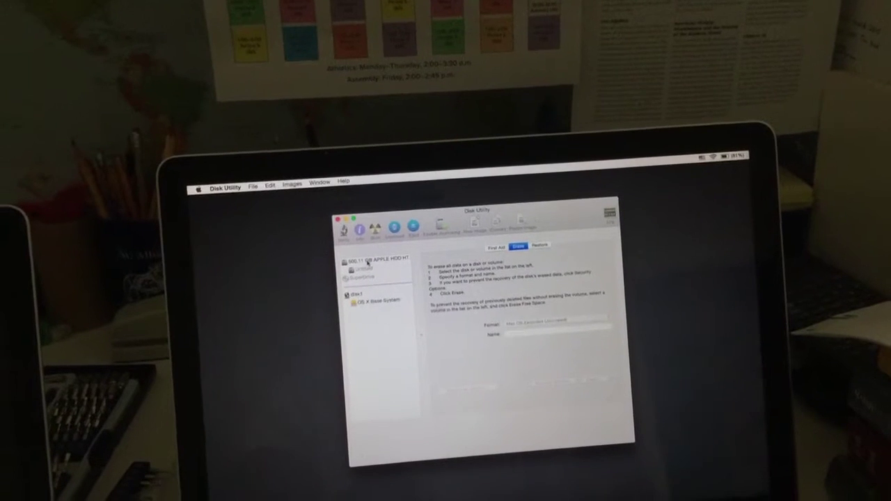
{"action": "left_click", "coordinate": [362, 257]}
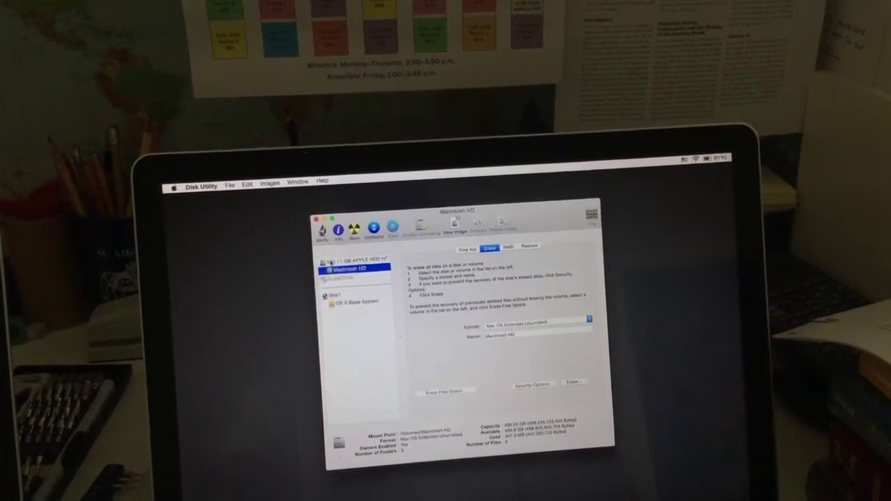
Review the erased APPLE HDD drive, then quit Disk Utility to the OS X Utilities menu
{"action": "left_click", "coordinate": [359, 265]}
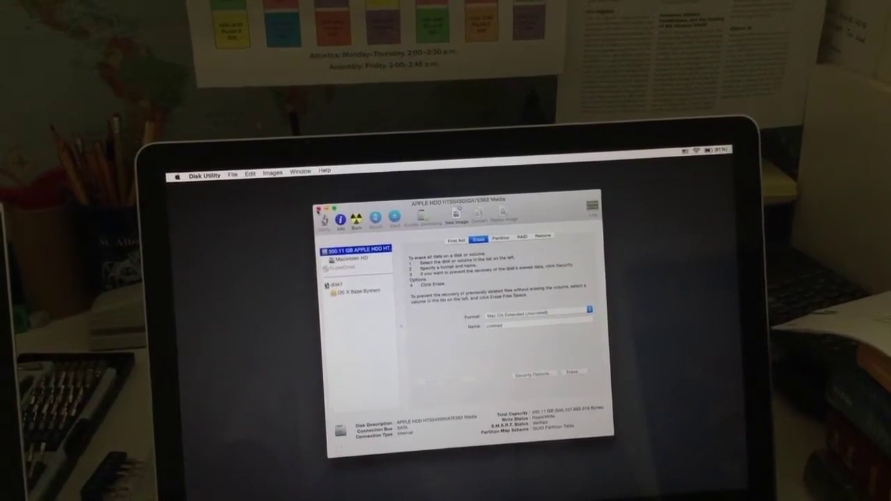
{"action": "left_click", "coordinate": [322, 209]}
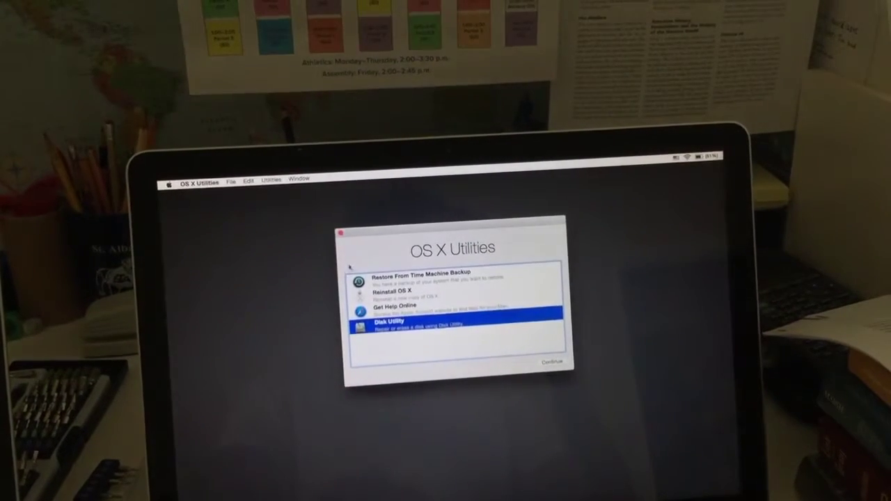